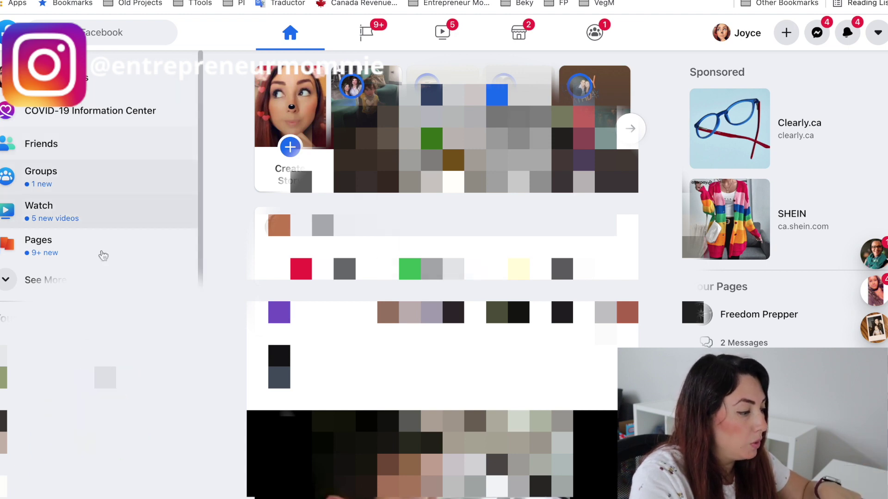
Go to the Entrepreneur Mommie Page from Pages and start a new Public post
scroll(101, 254, down, 2)
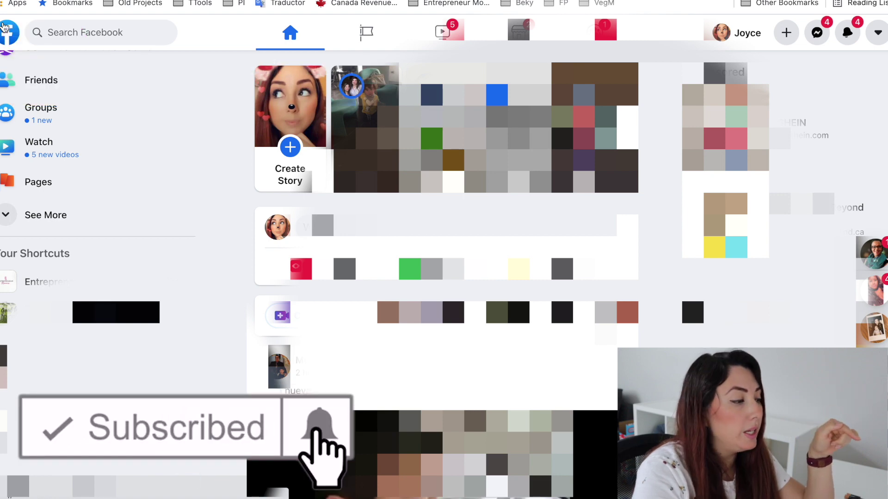
click(47, 182)
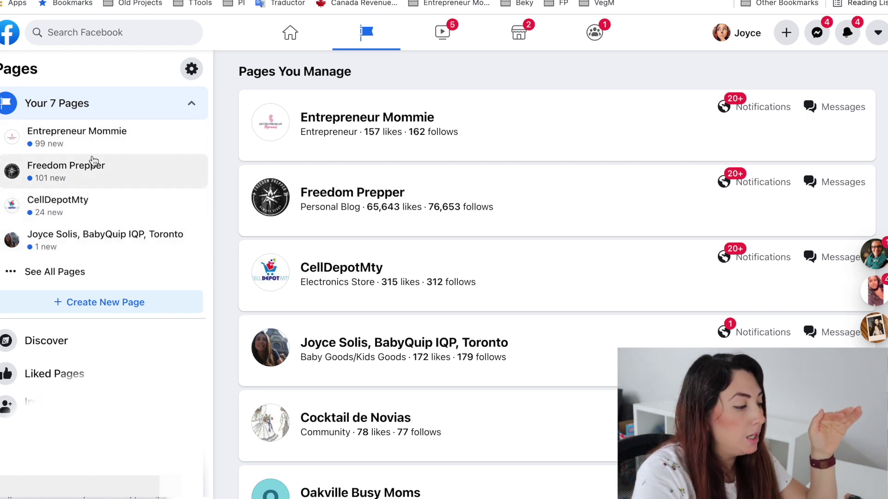
click(101, 140)
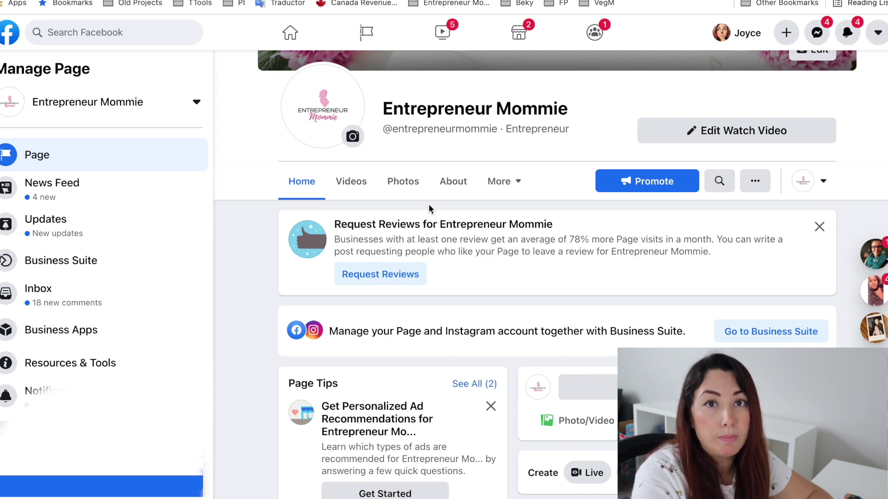
scroll(497, 289, down, 2)
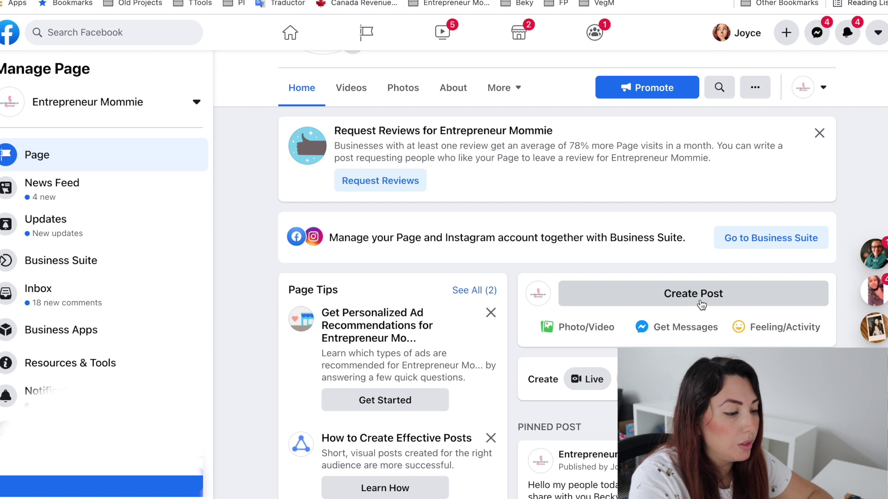
click(693, 303)
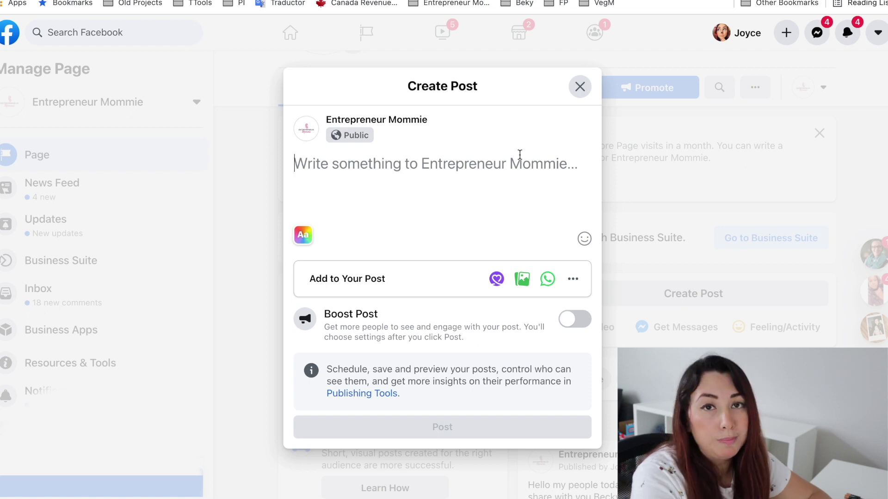
Draft a post reading 'test', browse the Add to Your Post options, then go to Publishing Tools
text(test)
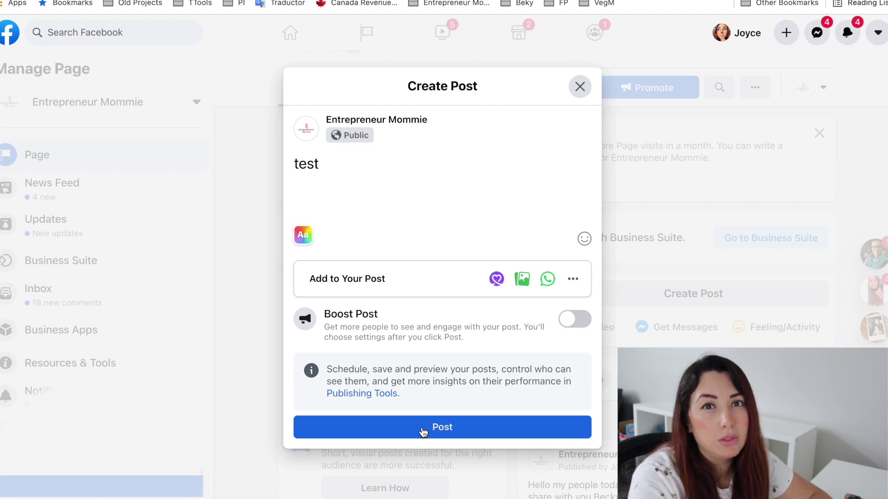
click(572, 279)
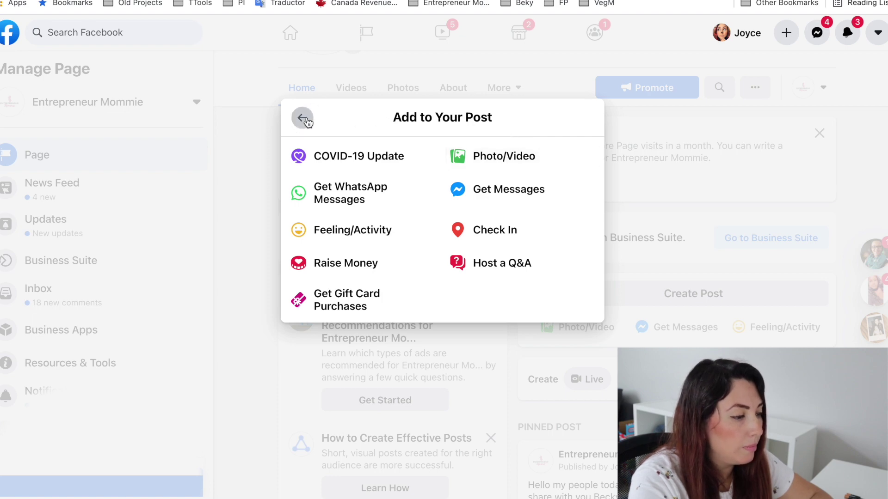
click(303, 118)
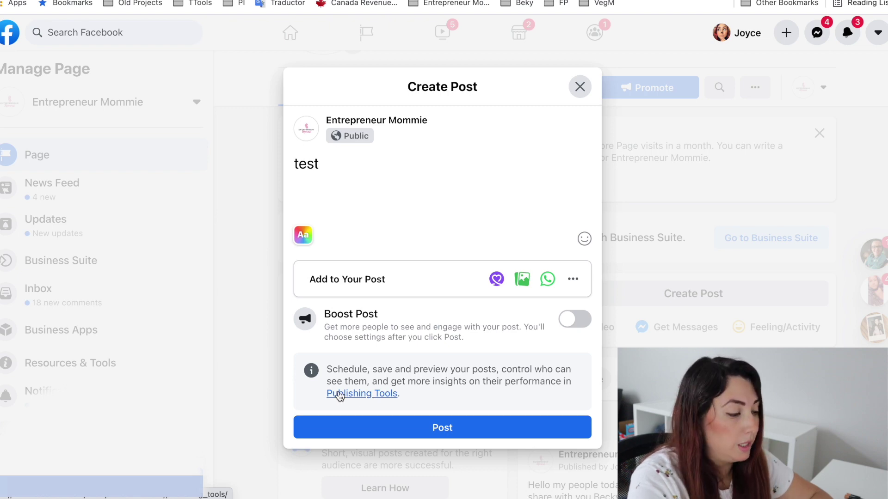
click(339, 395)
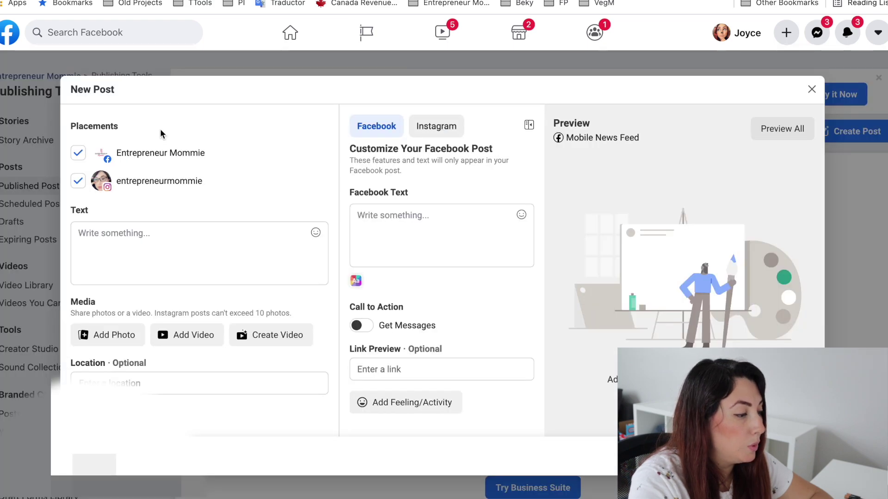
Drop the Instagram placement and write 'Hello my people…Facebook tutorial video this coming Wednesday, stay tune!'
click(77, 180)
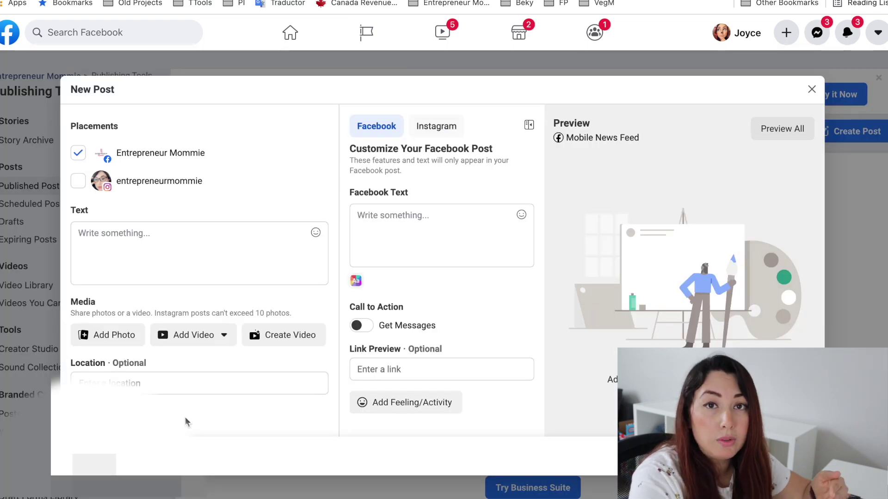
click(227, 246)
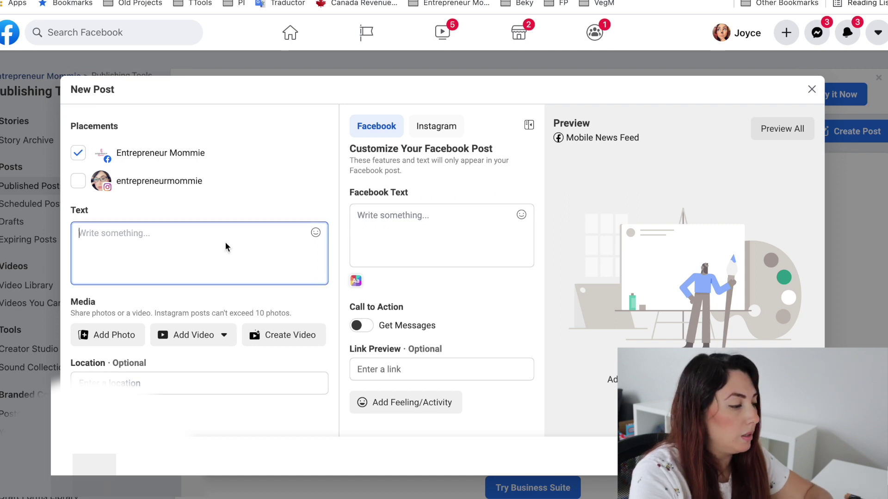
text(H)
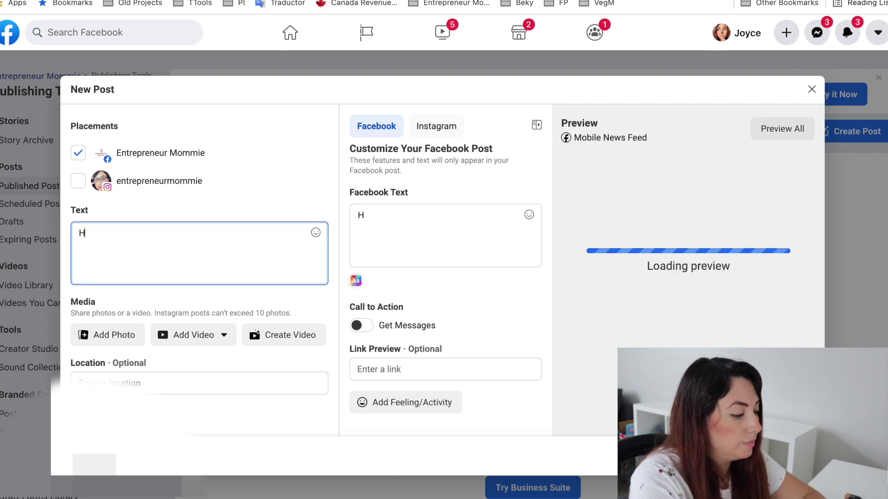
text(ello my people, I am)
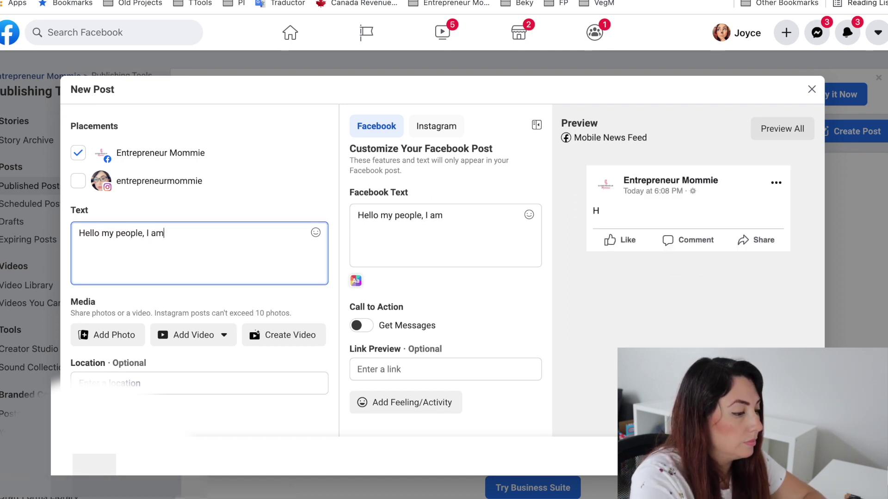
text( back and I will be )
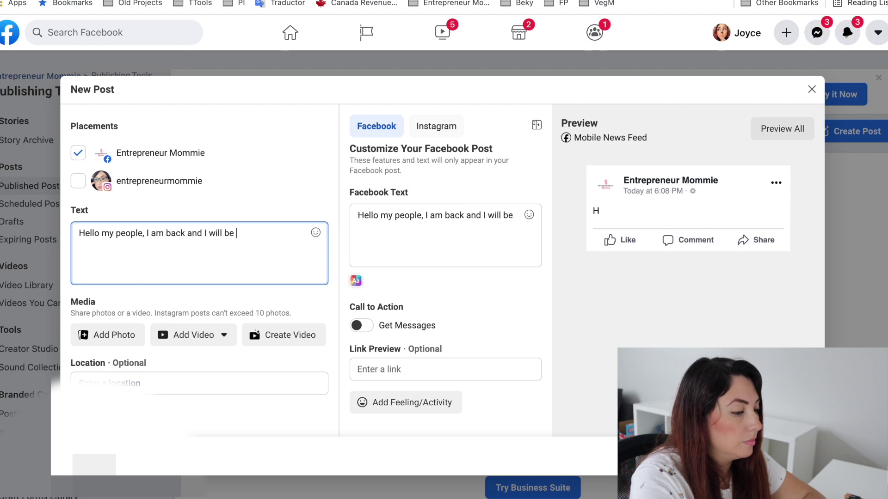
text(bringing you a Facebook tutorial)
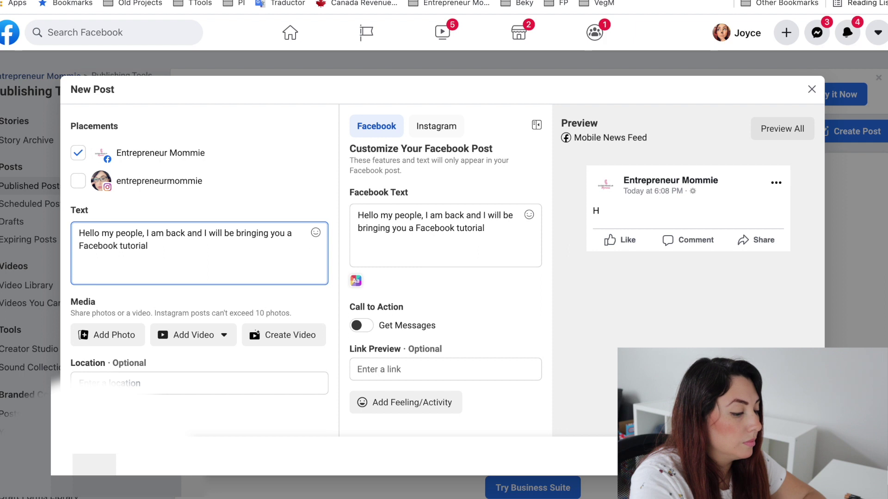
text( video)
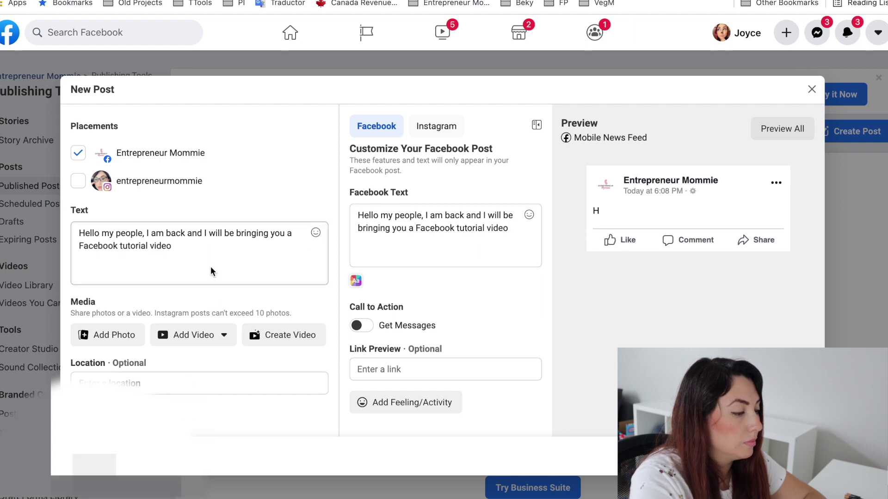
click(210, 271)
text(soon)
key(BackSpace)
key(BackSpace)
key(BackSpace)
key(BackSpace)
text(this )
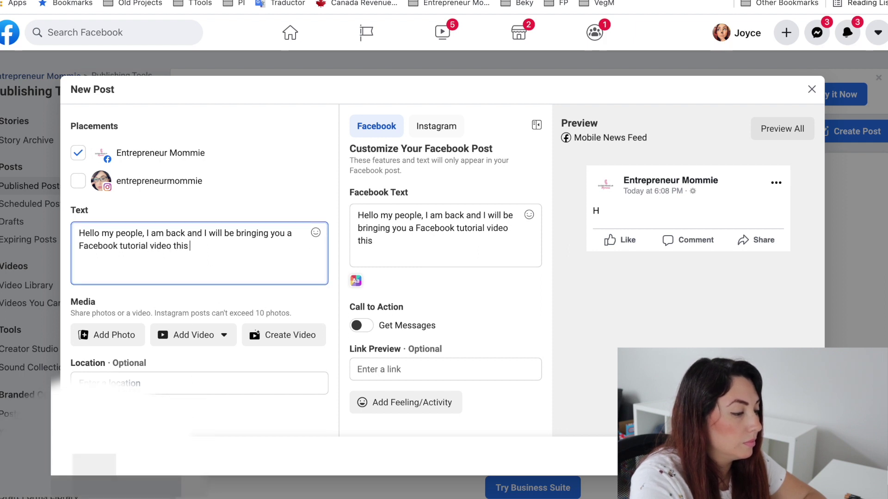
text(coming Wednesday)
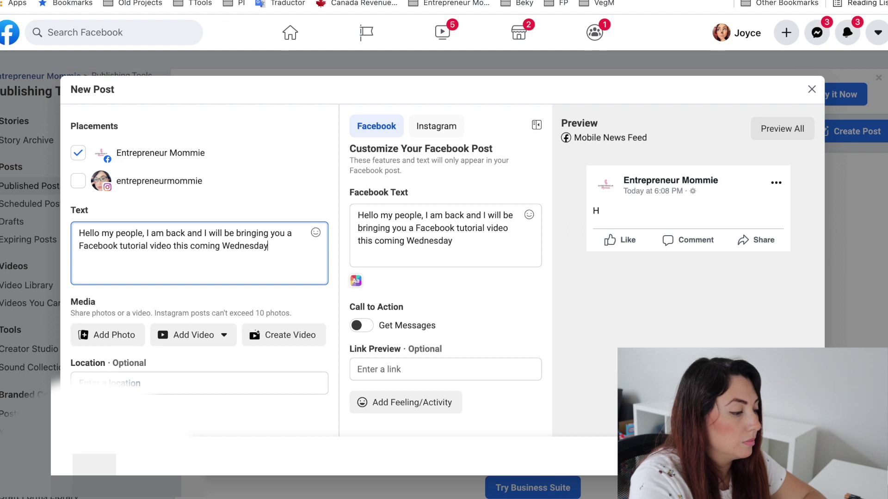
text(, stay tune!)
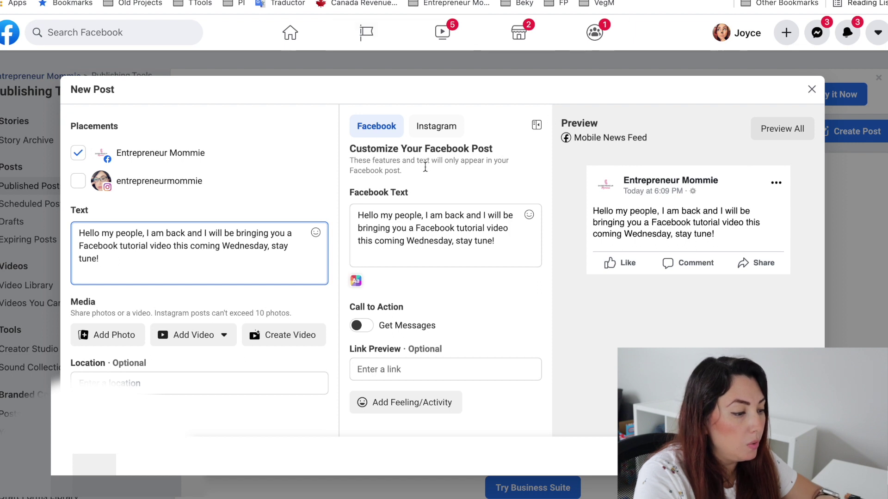
drag(352, 214, 497, 241)
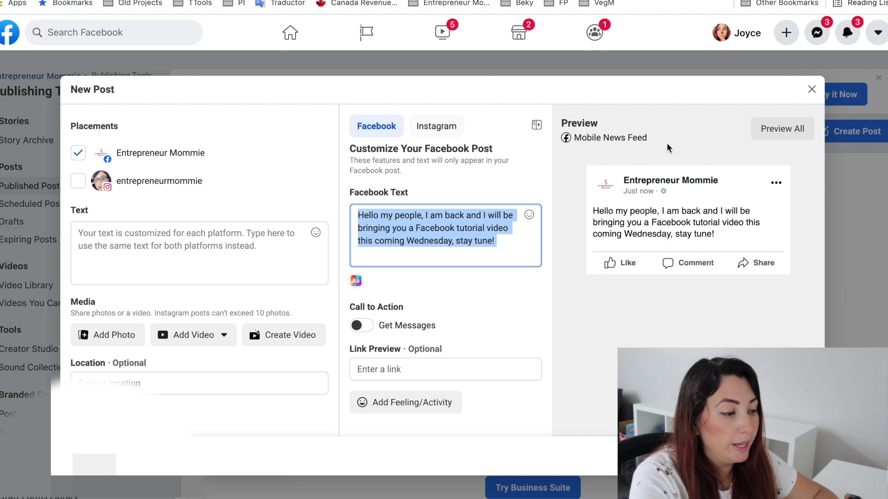
Preview the announcement for desktop and mobile, then reveal the Schedule Post and Save as Draft options
drag(562, 120, 615, 128)
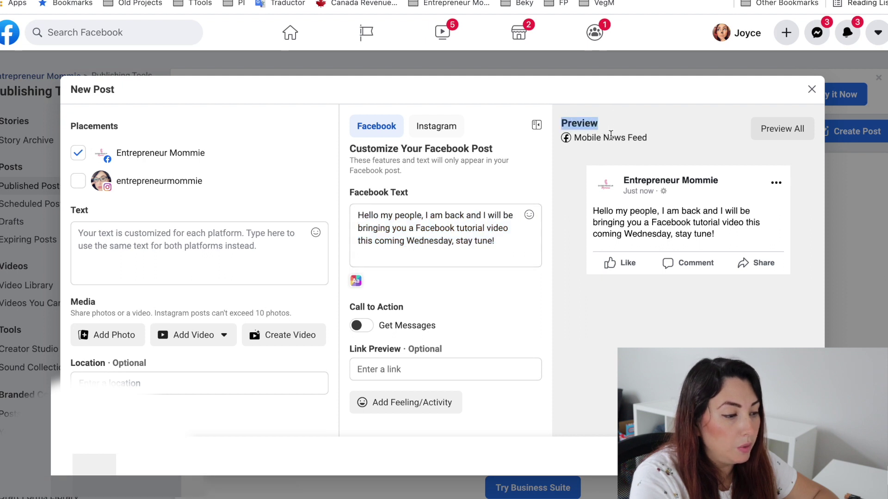
drag(578, 140, 634, 139)
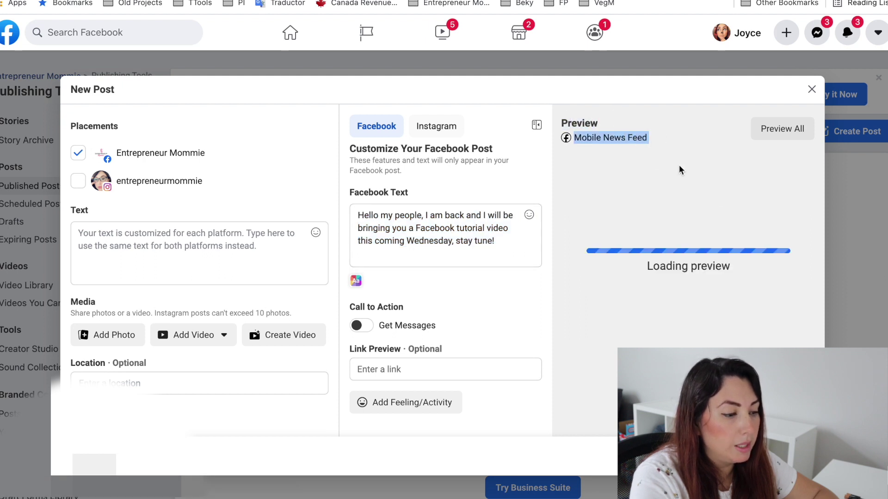
click(789, 132)
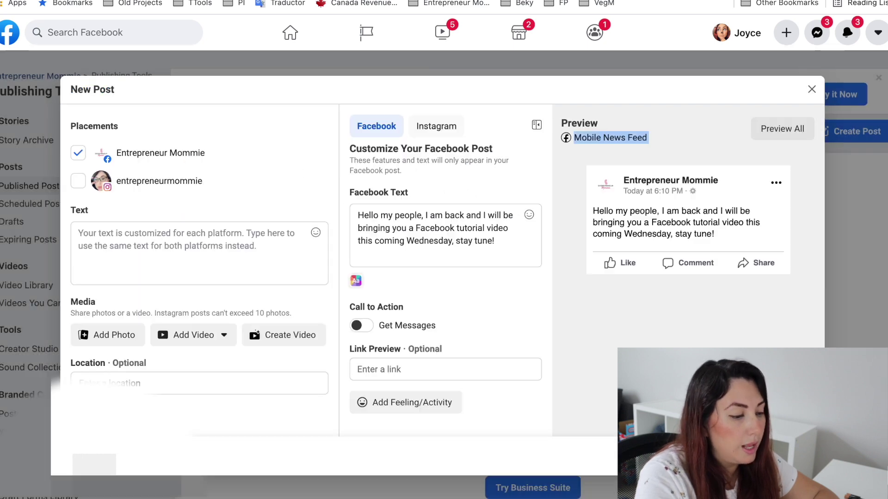
key(Escape)
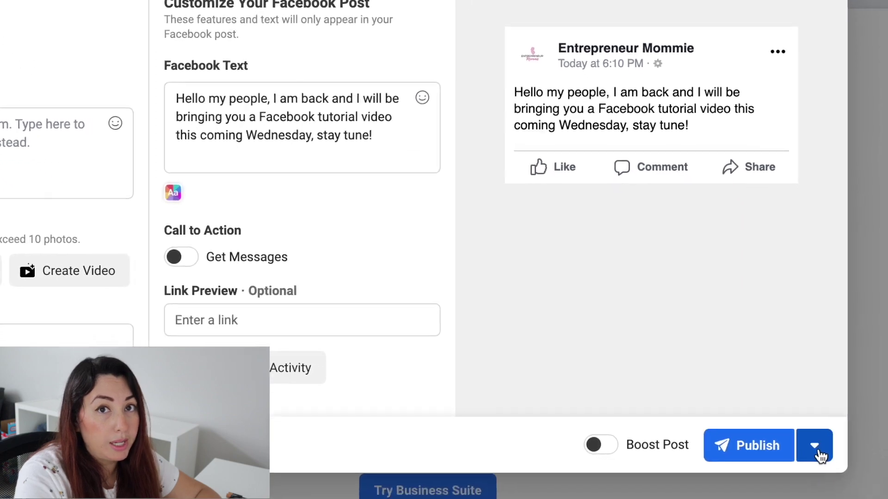
click(818, 454)
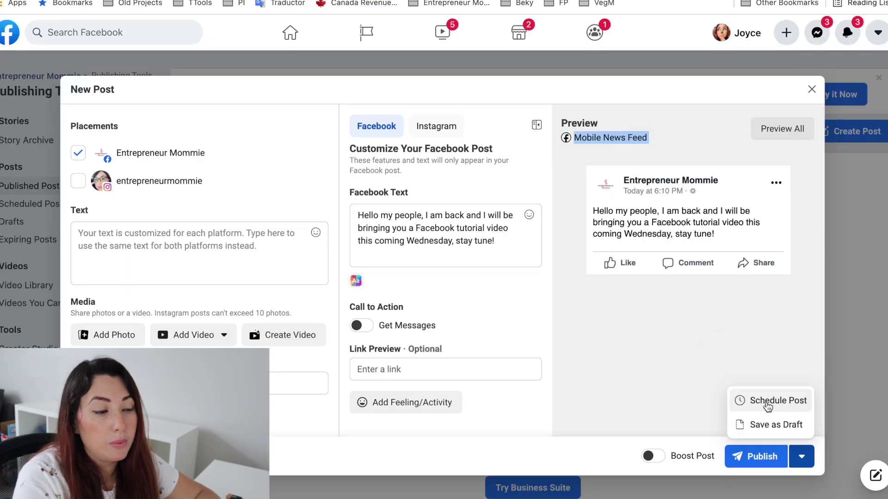
Schedule the post for May 25, 2021 at 09:00 AM
click(768, 406)
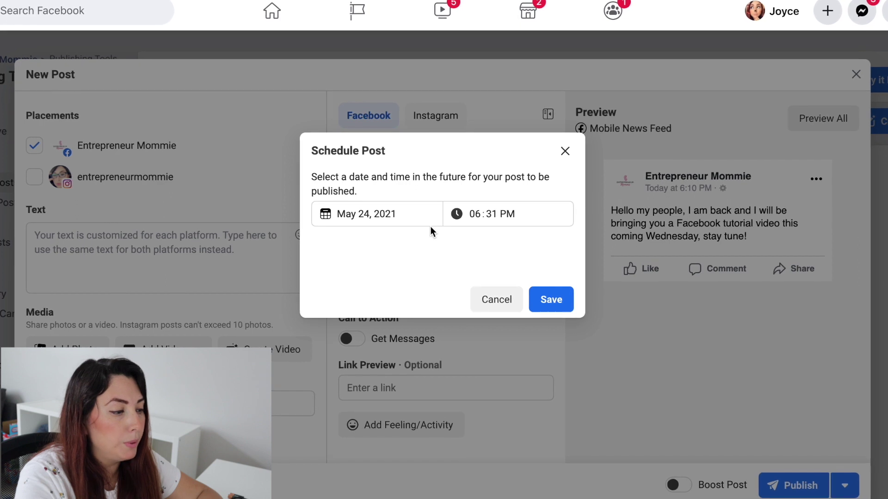
click(419, 215)
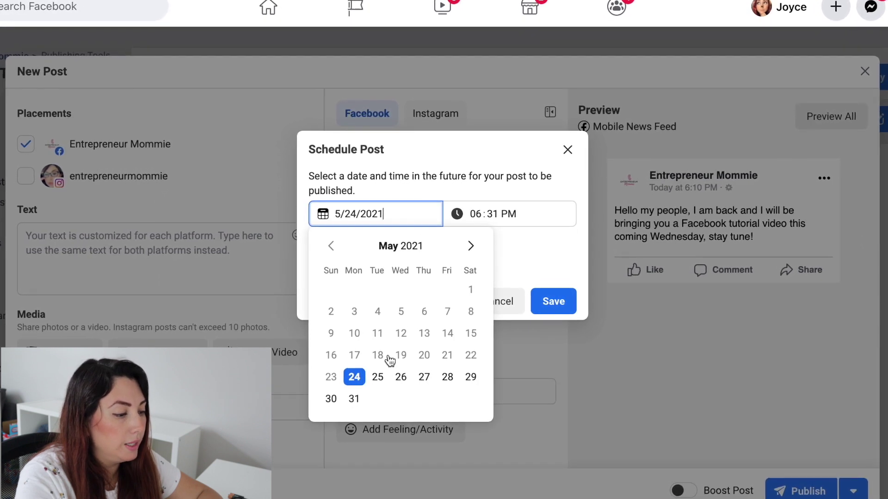
click(378, 380)
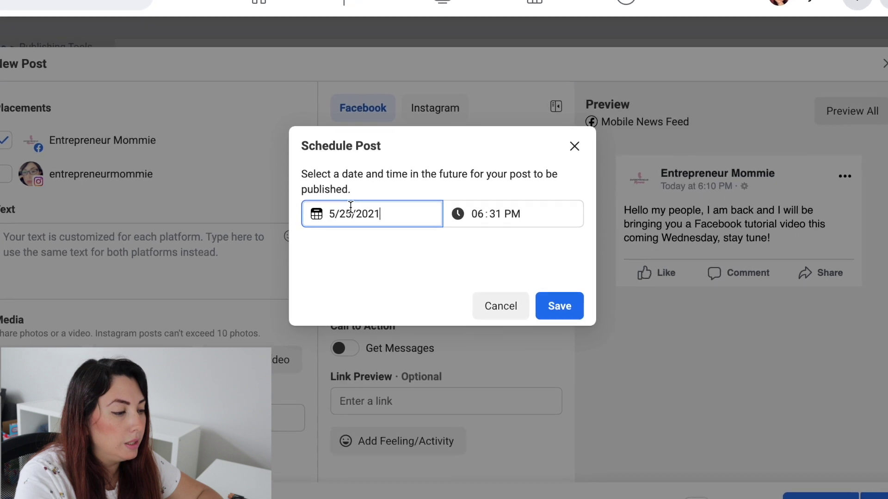
click(477, 214)
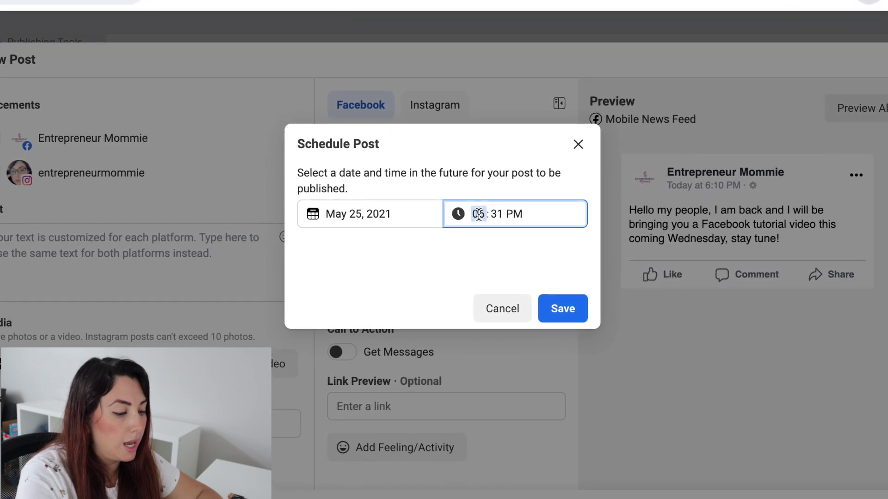
text(0900a)
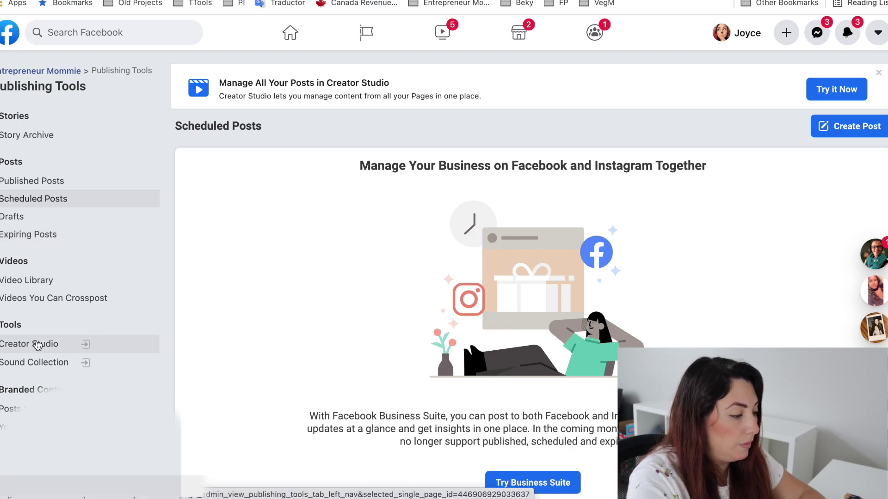
Open Creator Studio, dismiss the release notes, and show the Page's scheduled posts list
click(36, 344)
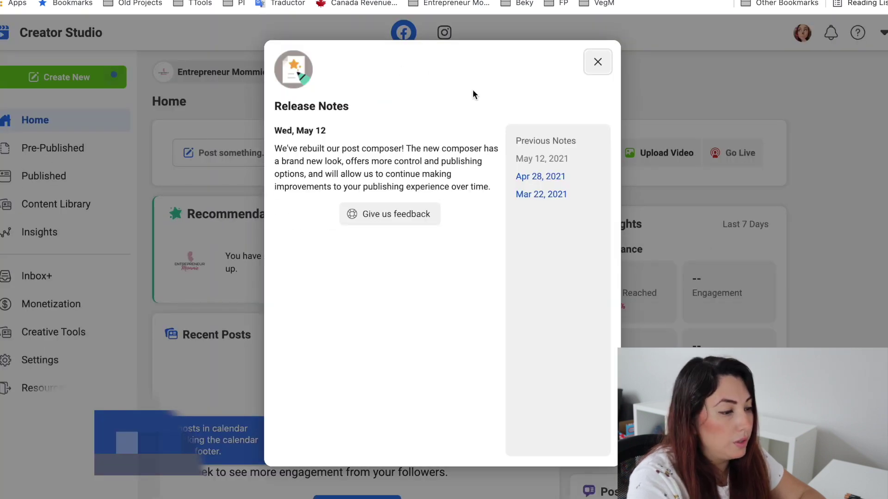
click(598, 63)
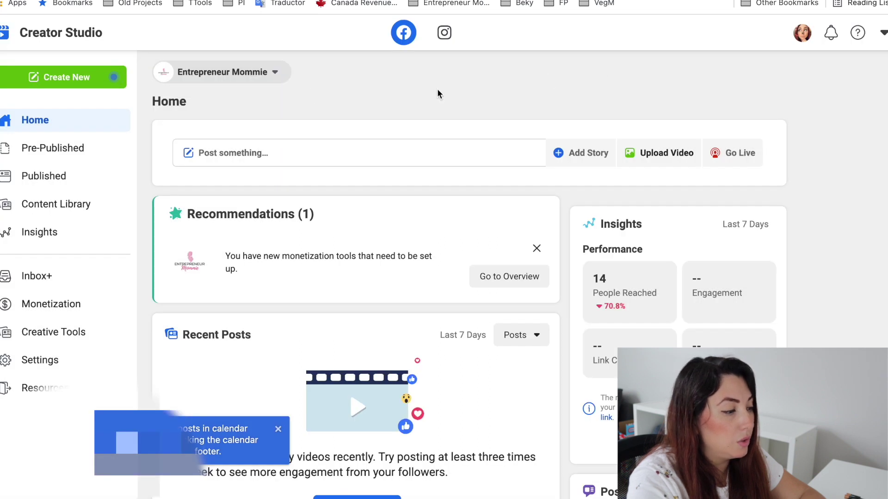
scroll(324, 317, down, 1)
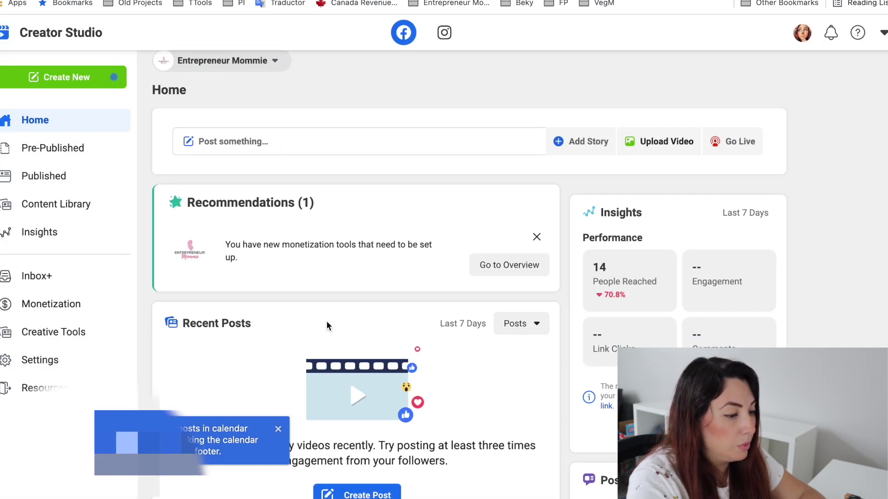
click(48, 152)
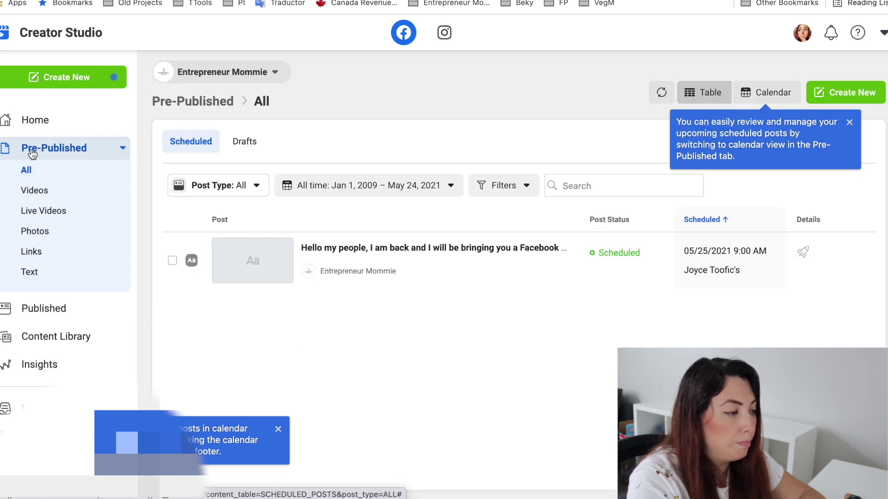
Dismiss the tip and switch the Pre-Published list to Calendar view and back to Table
click(850, 122)
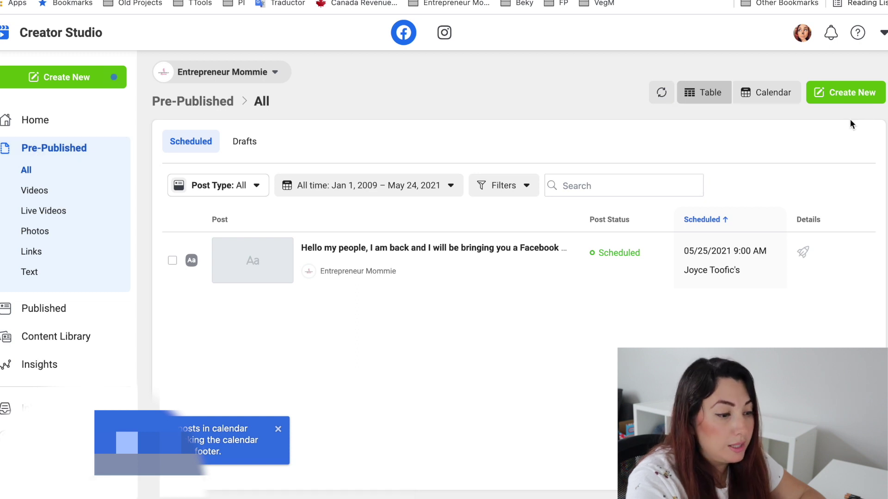
click(748, 104)
click(704, 92)
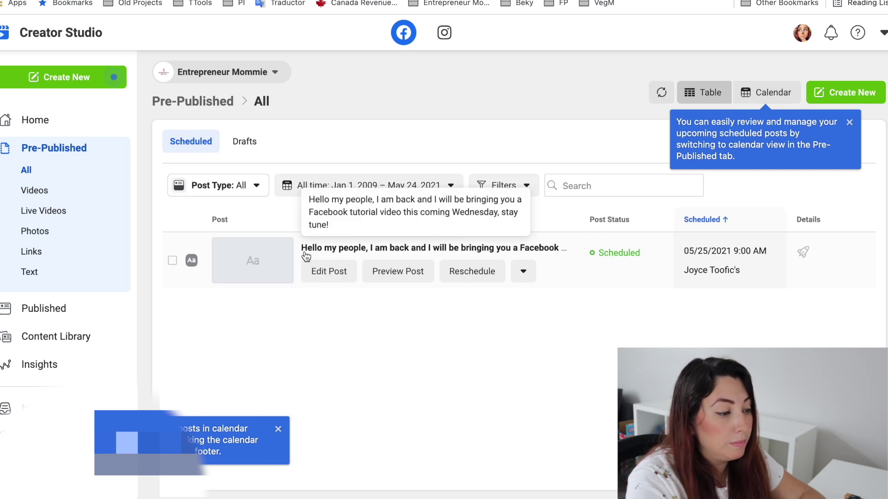
mouse_move(716, 255)
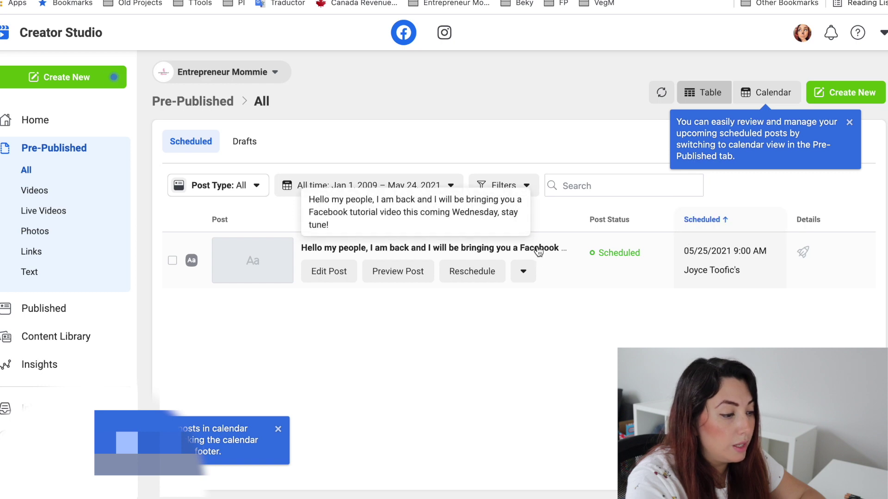
click(338, 272)
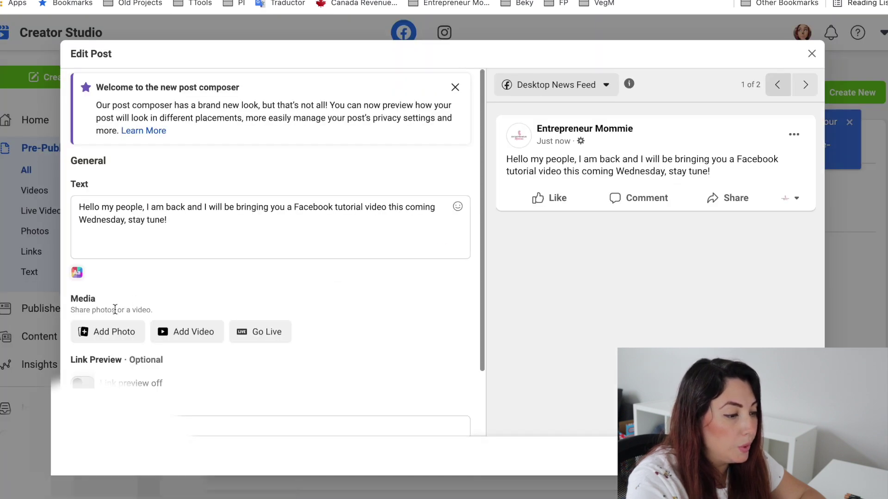
click(812, 54)
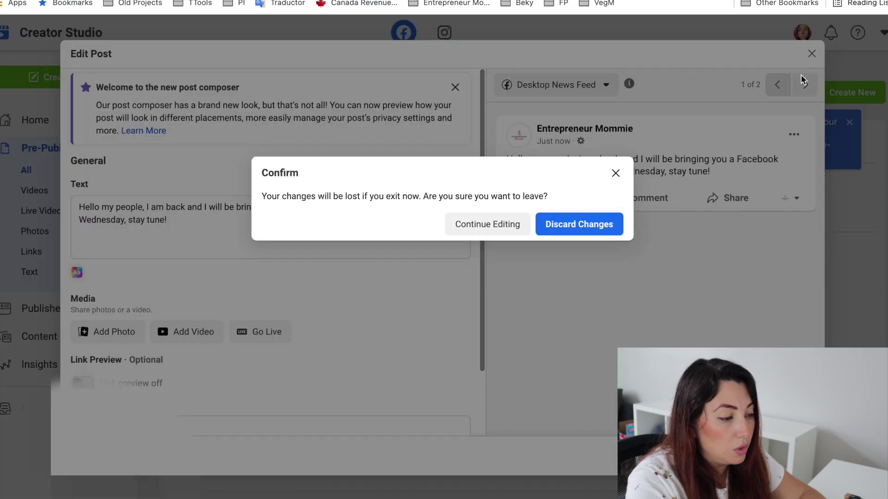
click(562, 230)
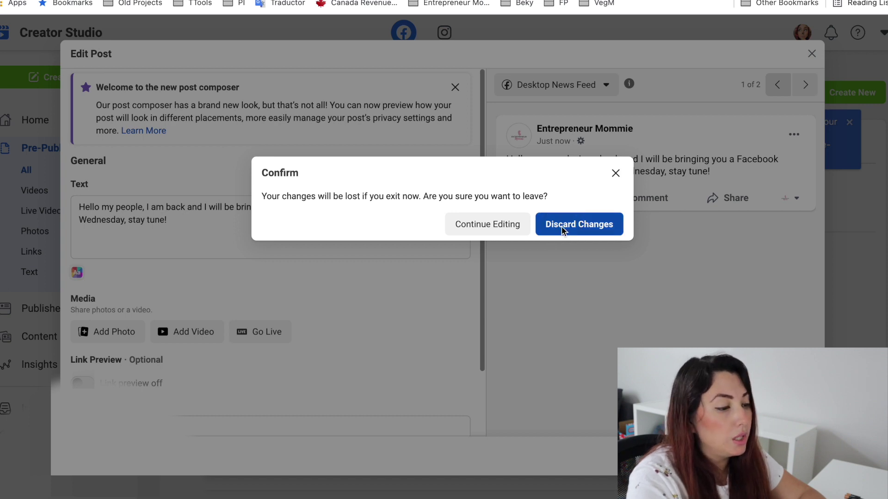
mouse_move(416, 282)
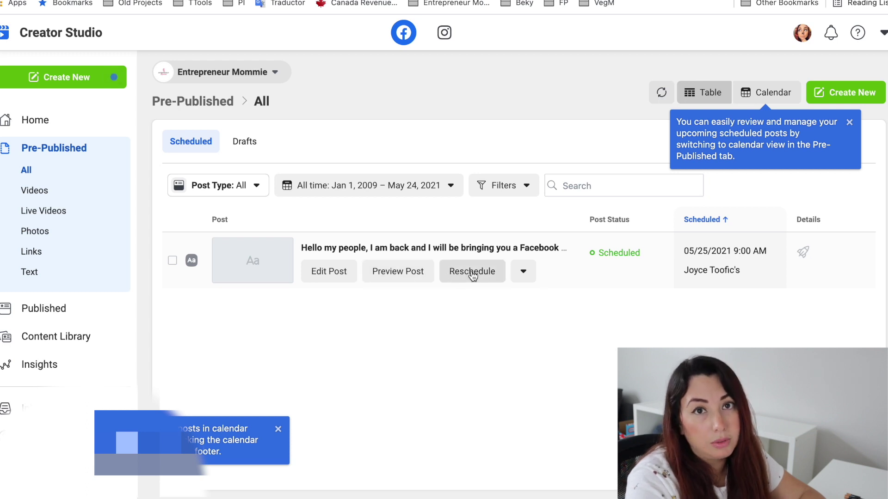
Reveal the Delete, Publish and Cancel Schedule actions for the scheduled post
click(523, 271)
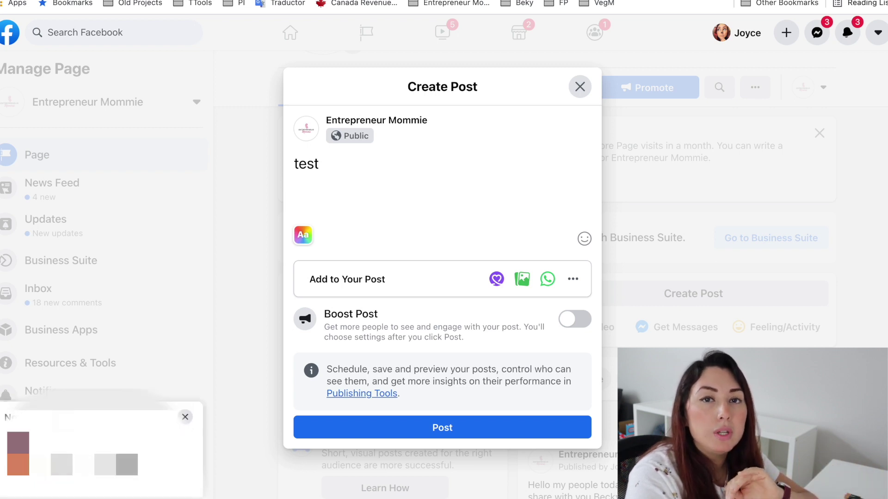
Close the Create Post dialog and discard the unsaved 'test' draft
click(578, 89)
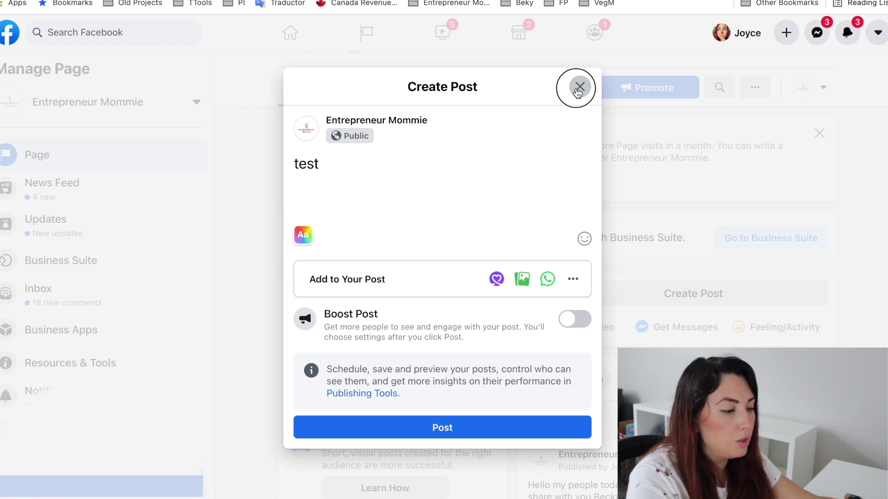
click(578, 89)
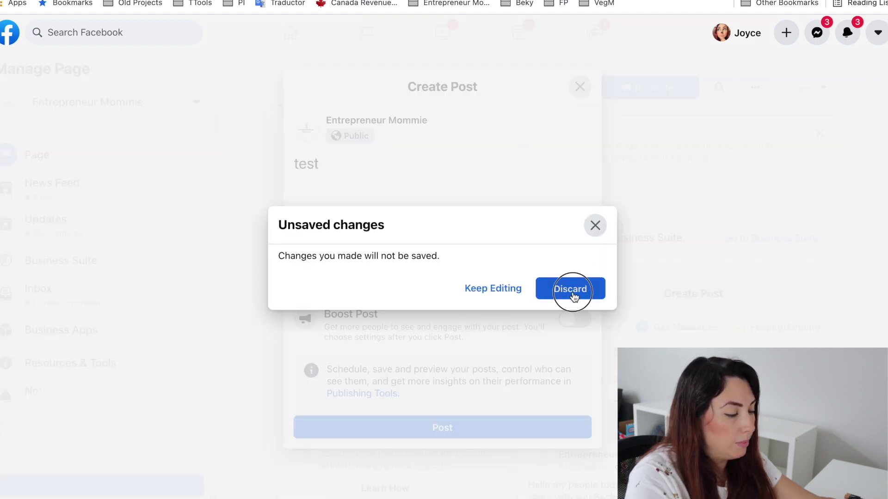
click(573, 290)
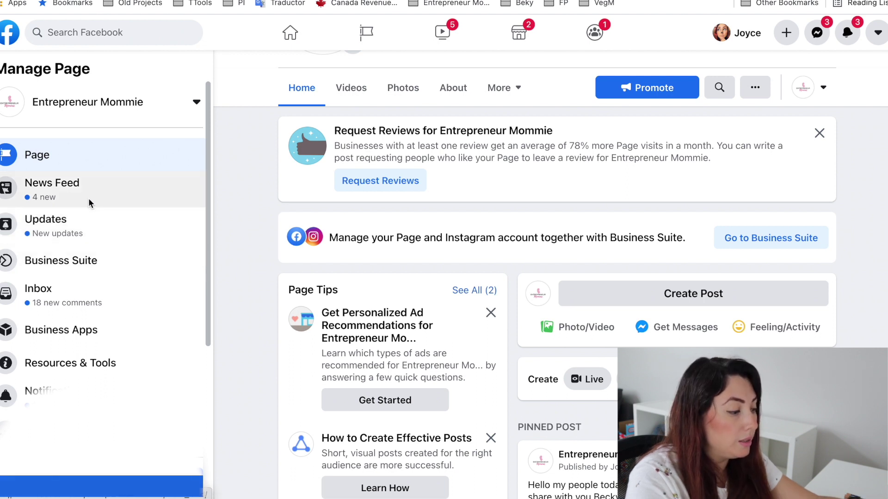
Open Business Suite for the Page, start a new post, then close it unposted
click(72, 272)
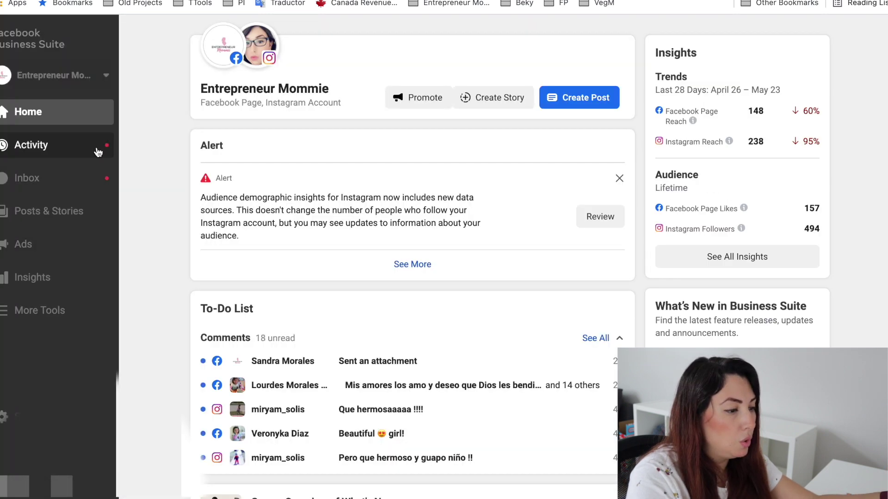
click(602, 103)
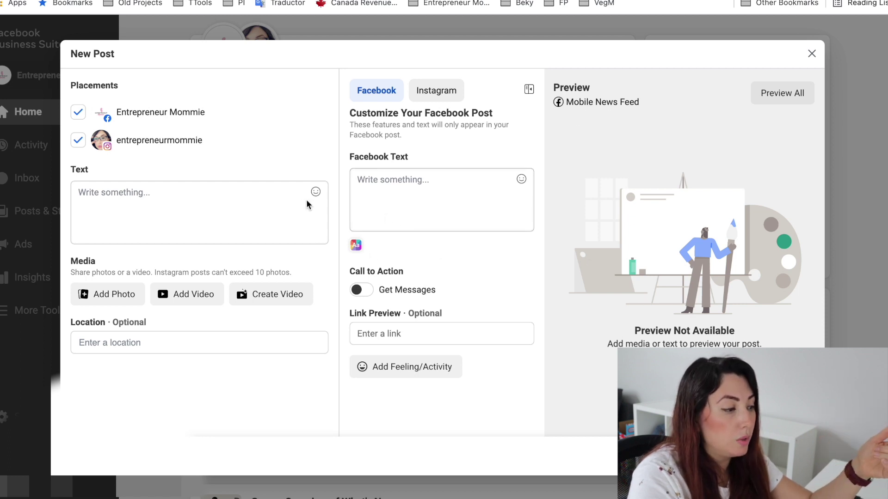
click(291, 202)
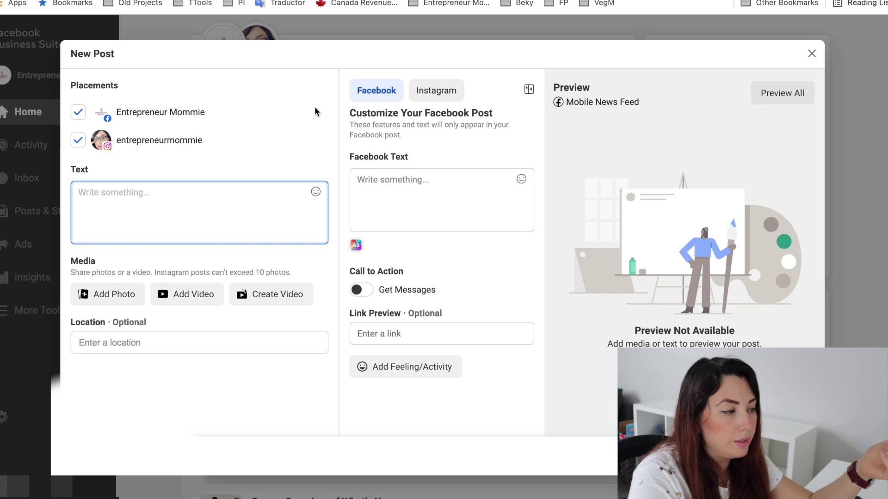
click(812, 53)
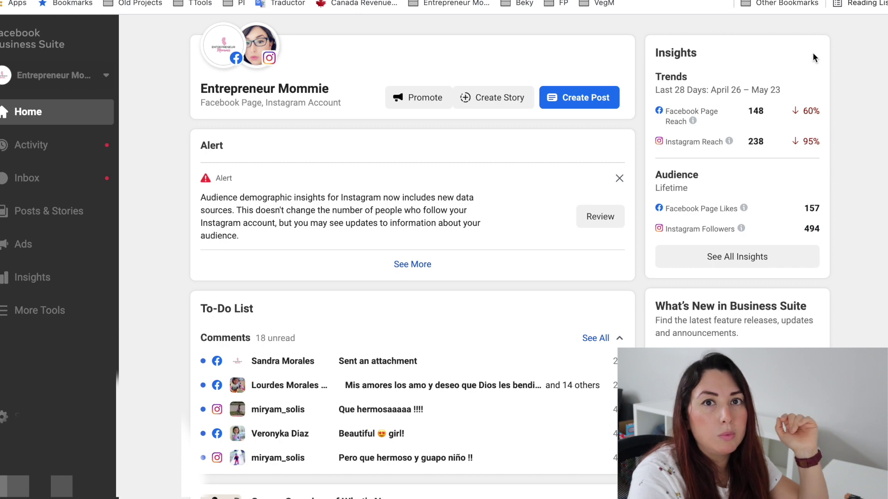
Scroll down the Business Suite home page to view recent posts and ad reach figures
scroll(582, 74, down, 10)
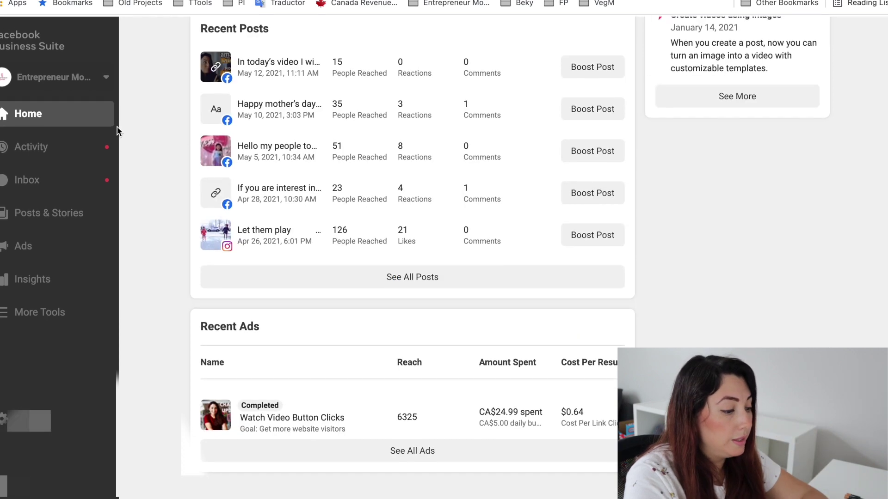